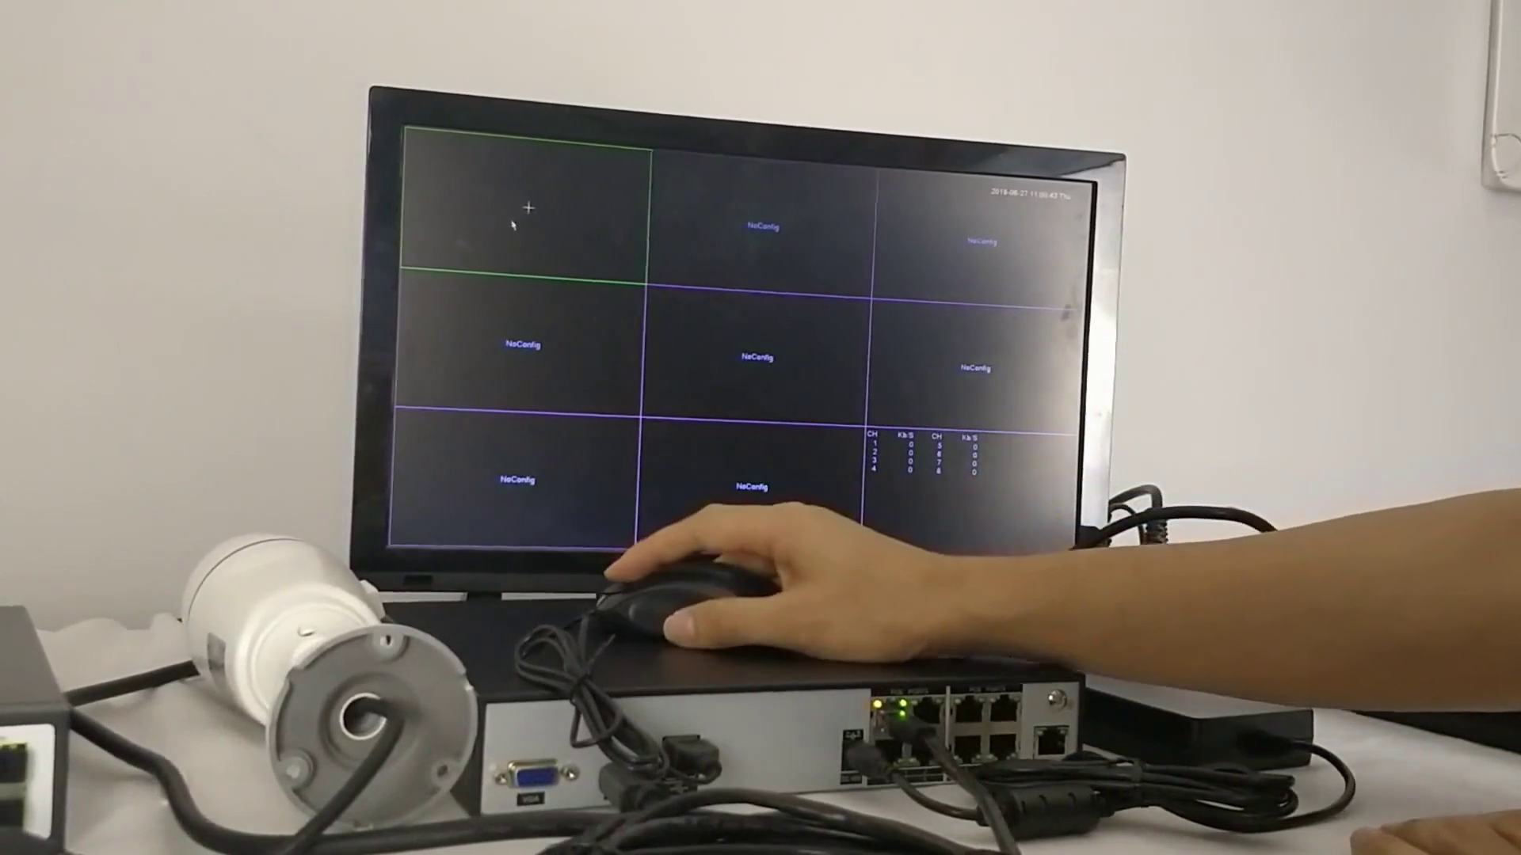
- Assign the found LocalHost camera at 192.168.1.30 to channel 1 as CAM01, then return to live view
left_click(498, 210)
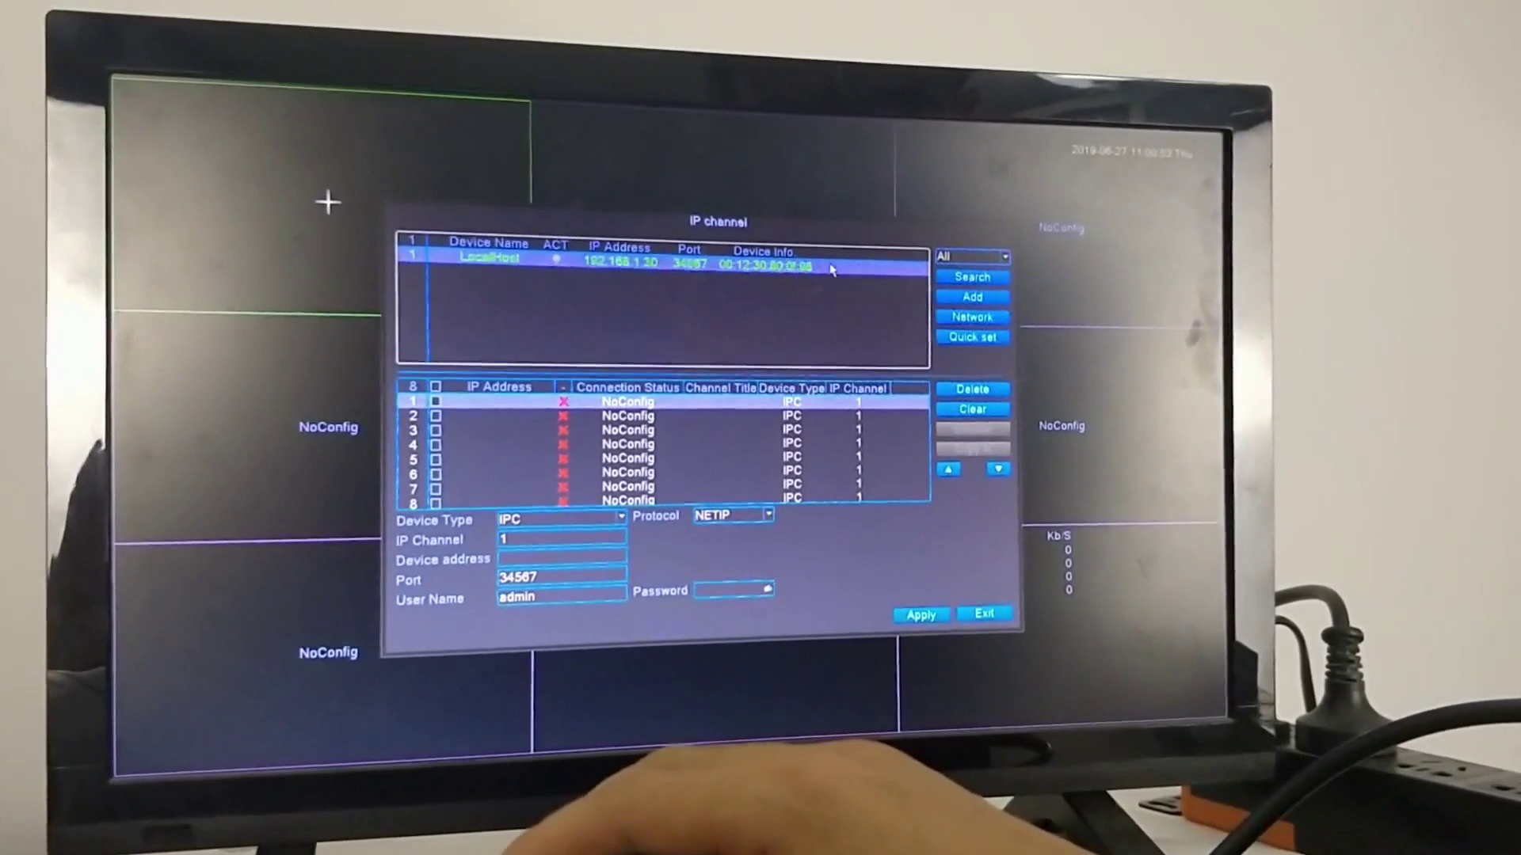
double_click(832, 269)
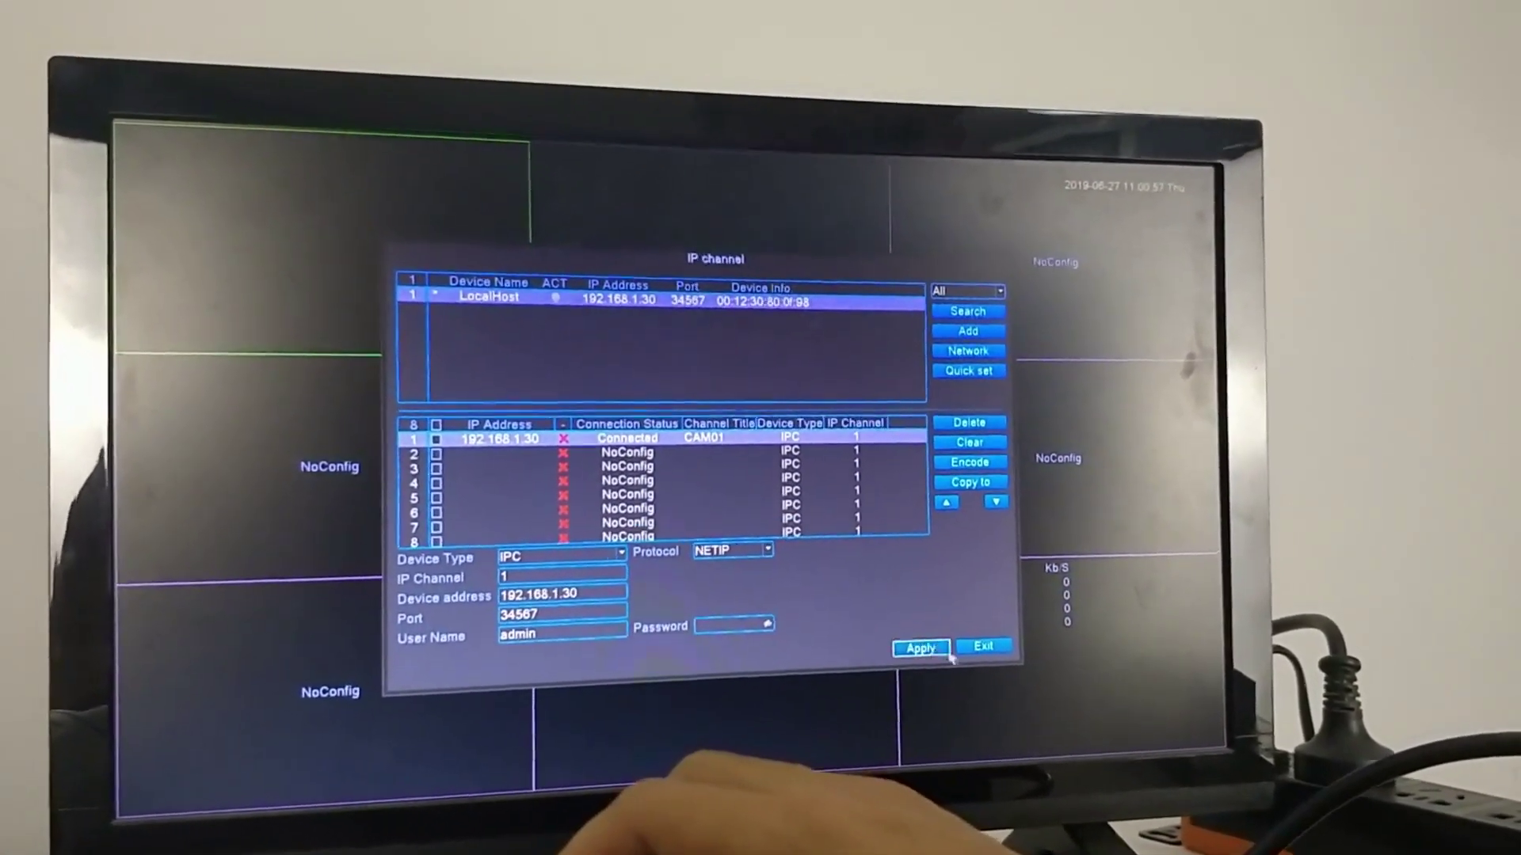
left_click(986, 650)
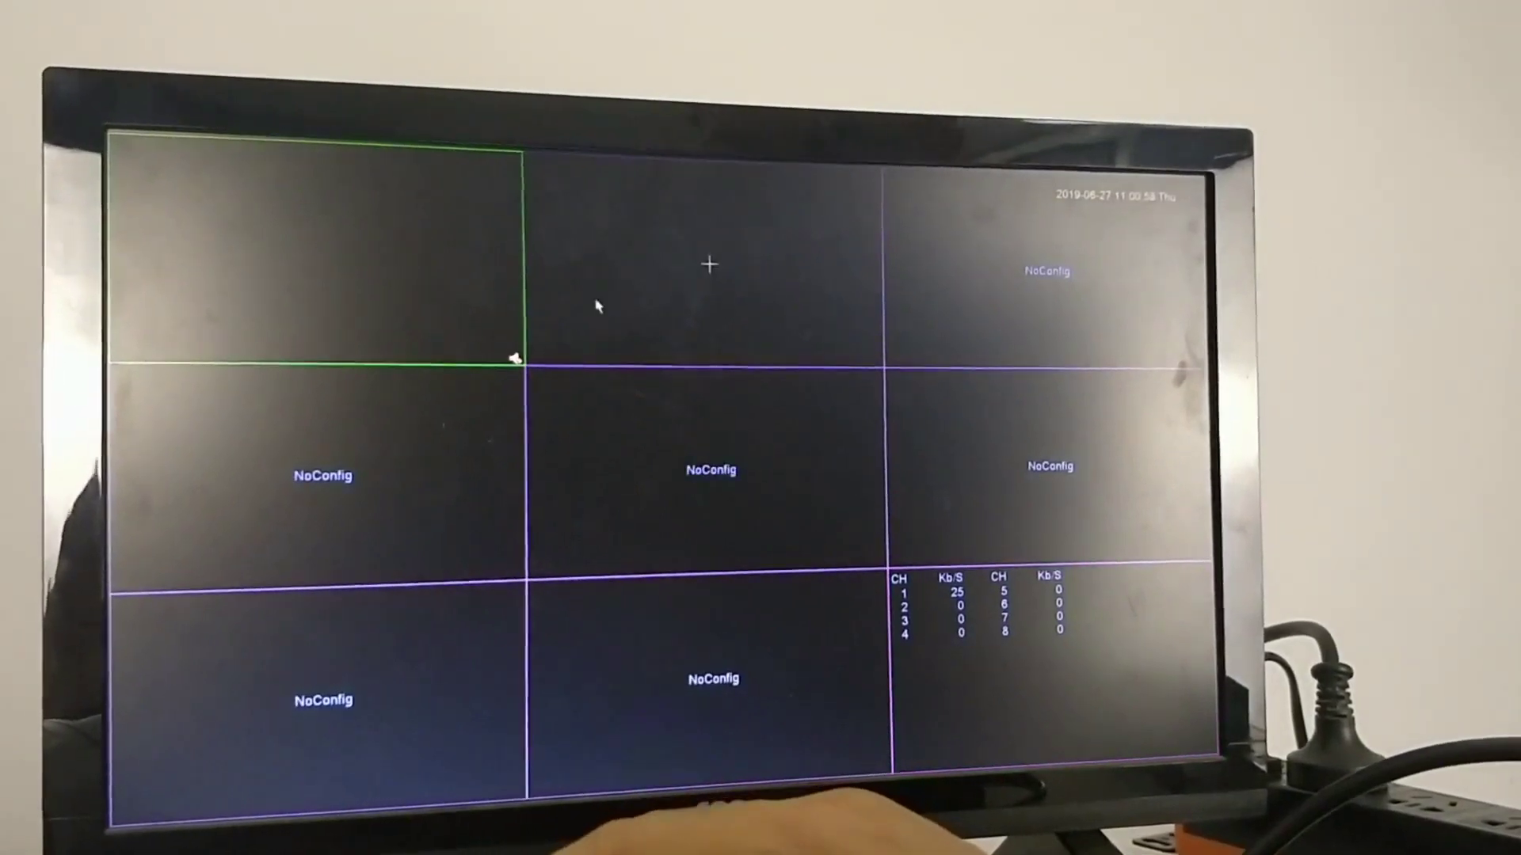